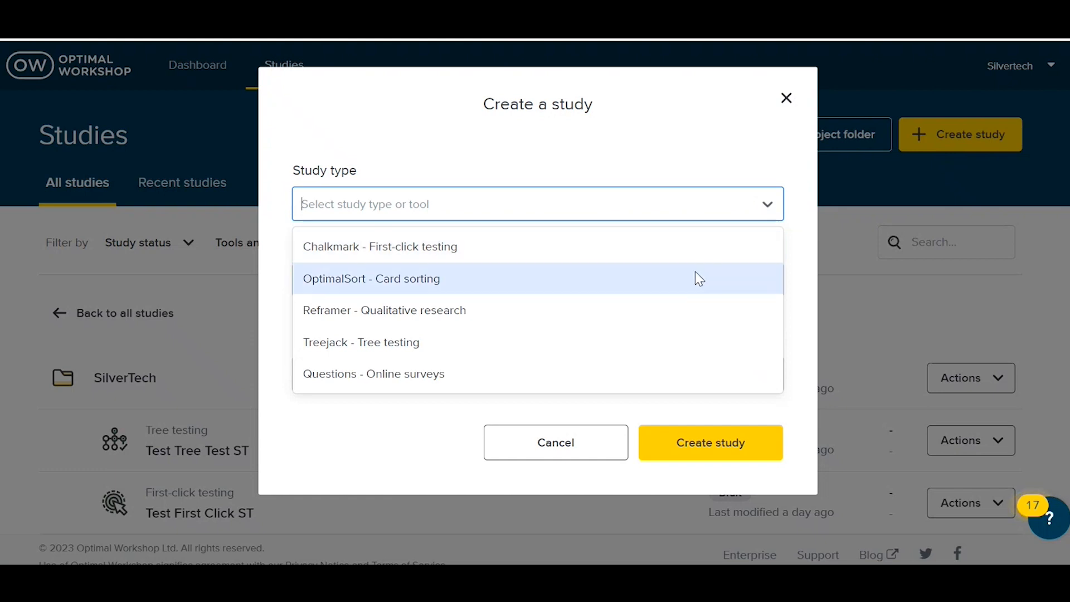
Step: Discard the new Treejack tree-testing study and open the existing Test Tree Test ST study in the SilverTech folder
click(678, 344)
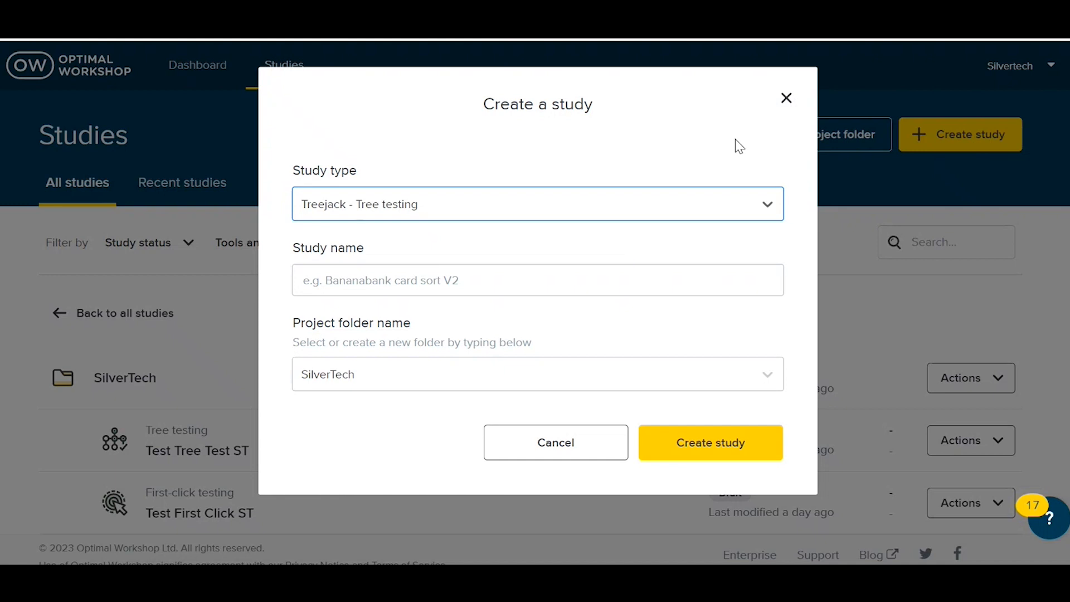
click(561, 440)
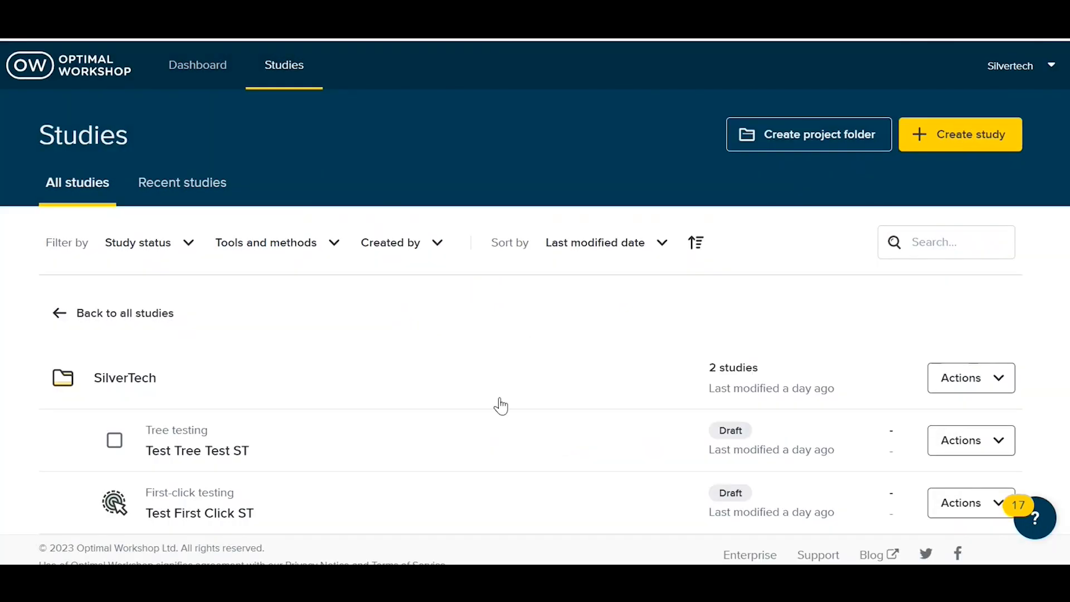
scroll(468, 390, down, 1)
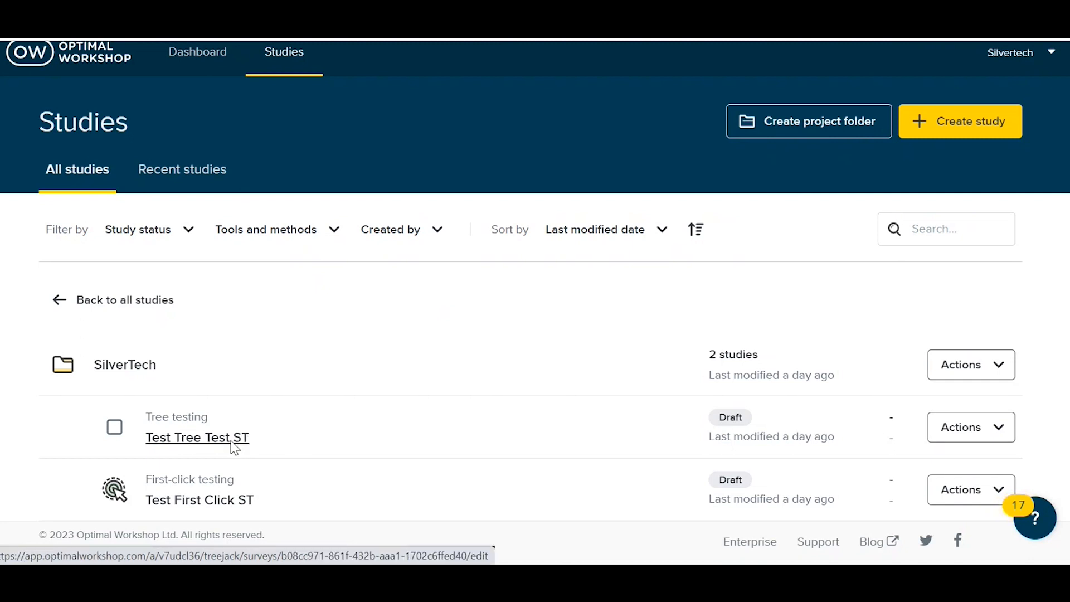
click(231, 443)
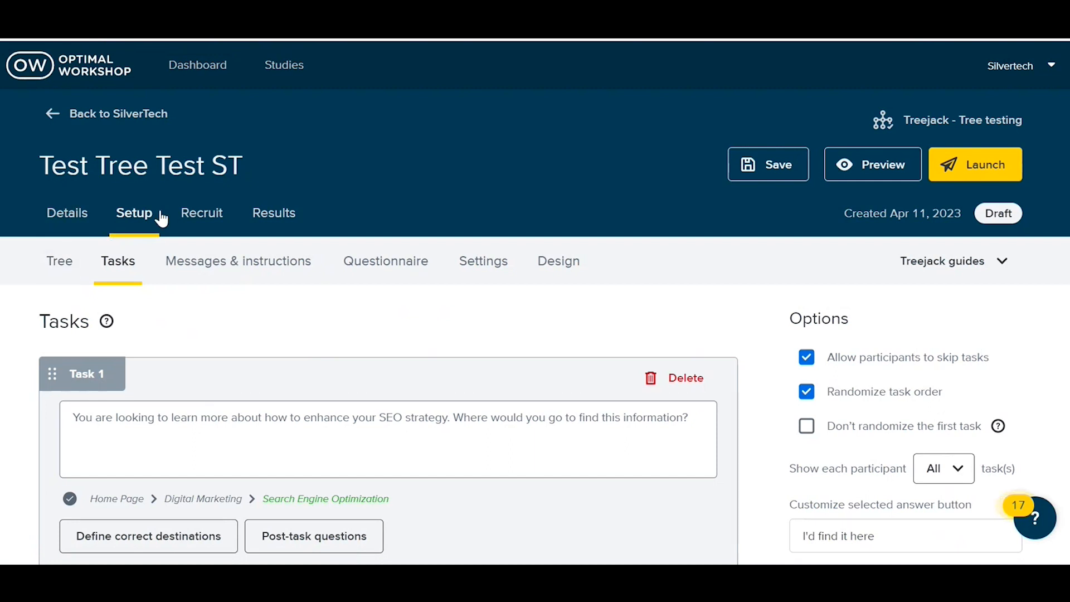
Step: Review the Details, Setup and Results sections of the Test Tree Test ST study
click(84, 227)
scroll(239, 288, down, 2)
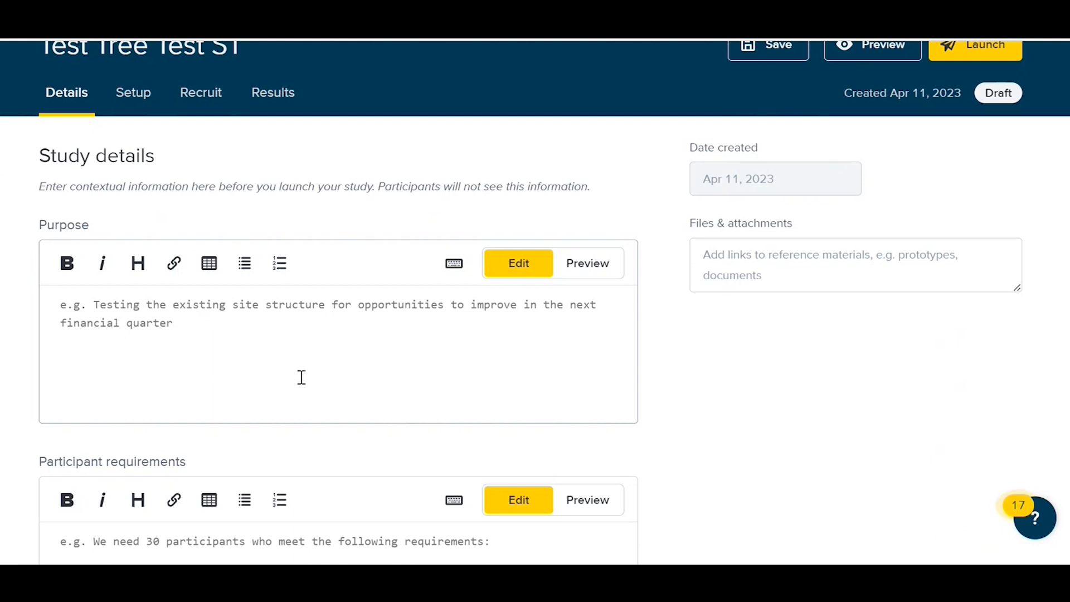
scroll(301, 375, up, 2)
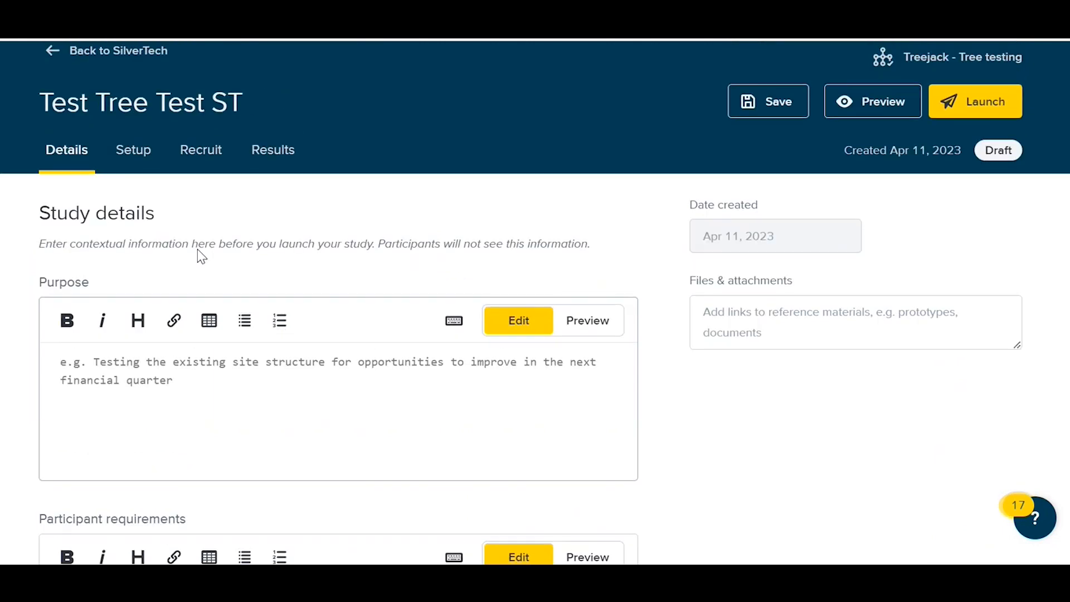
click(146, 164)
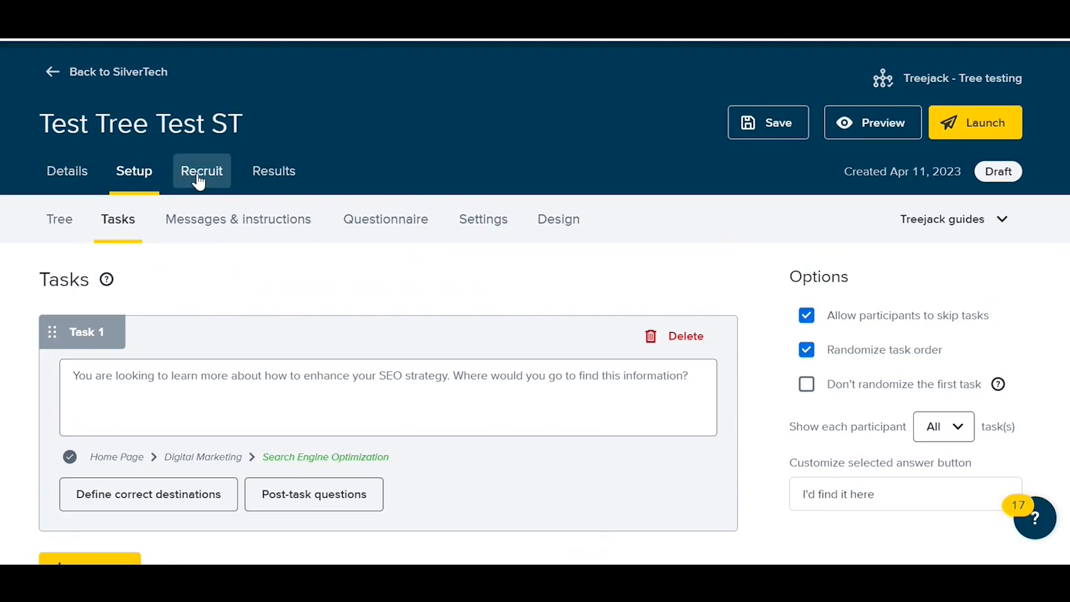
scroll(199, 181, up, 1)
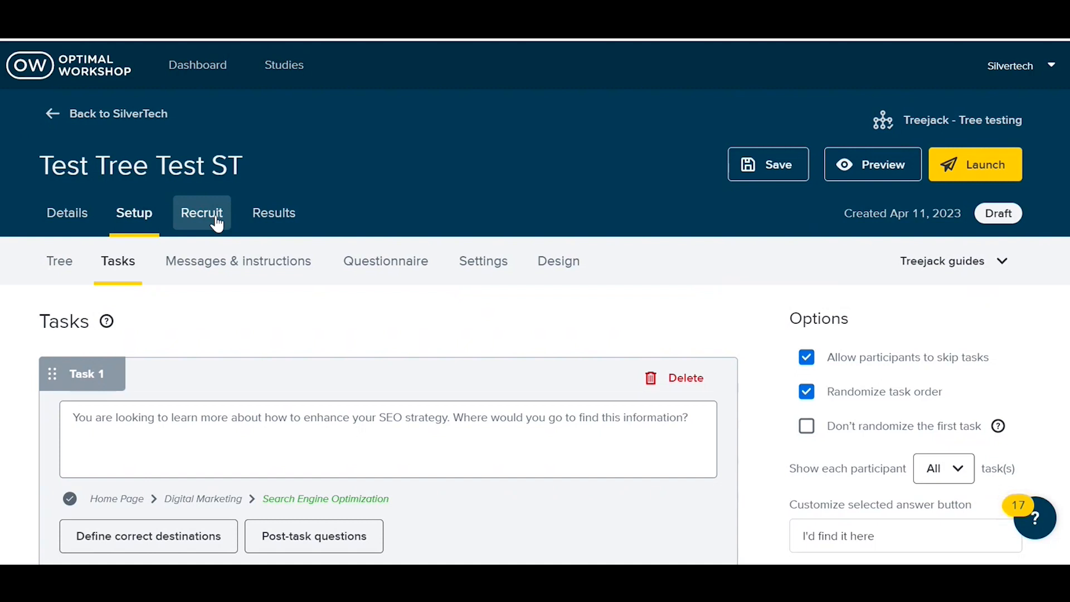
click(266, 226)
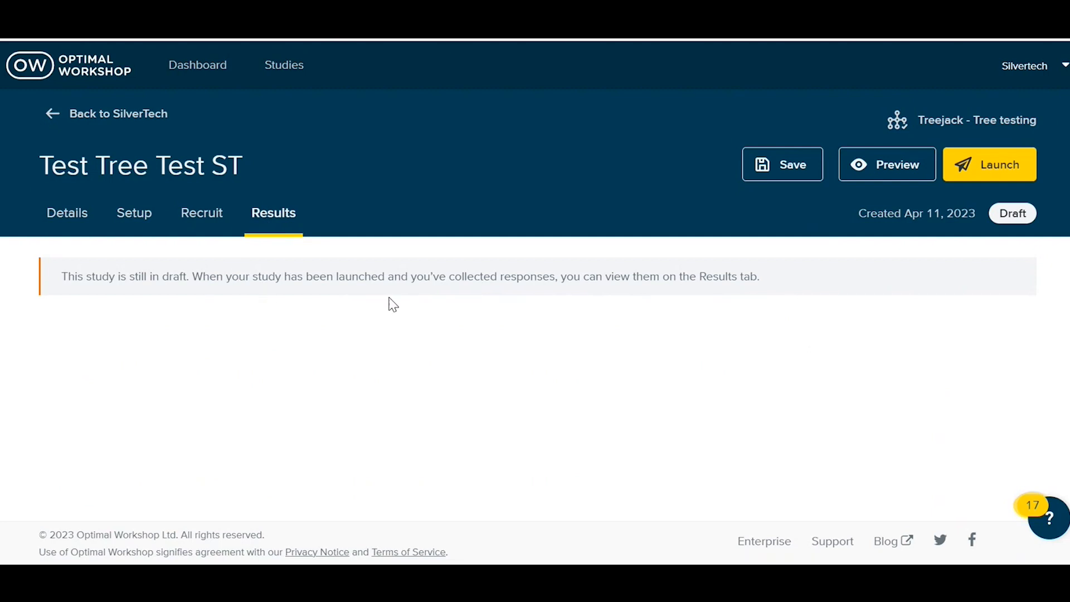
Step: Open the study's tree setup and examine the subpages in the Strategy and Digital Marketing branches
click(138, 220)
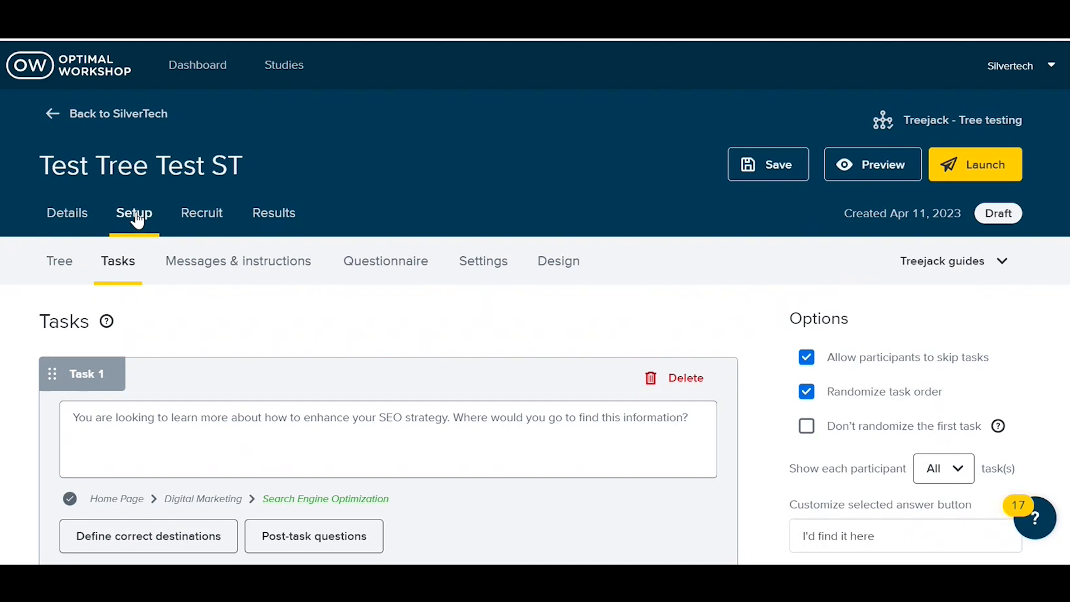
click(67, 270)
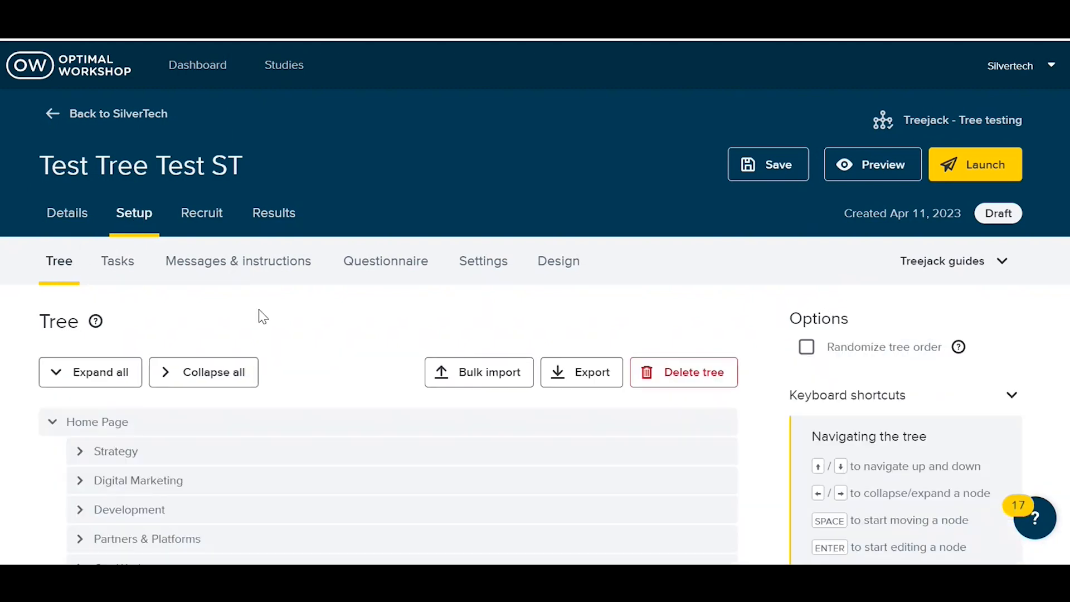
scroll(262, 317, down, 2)
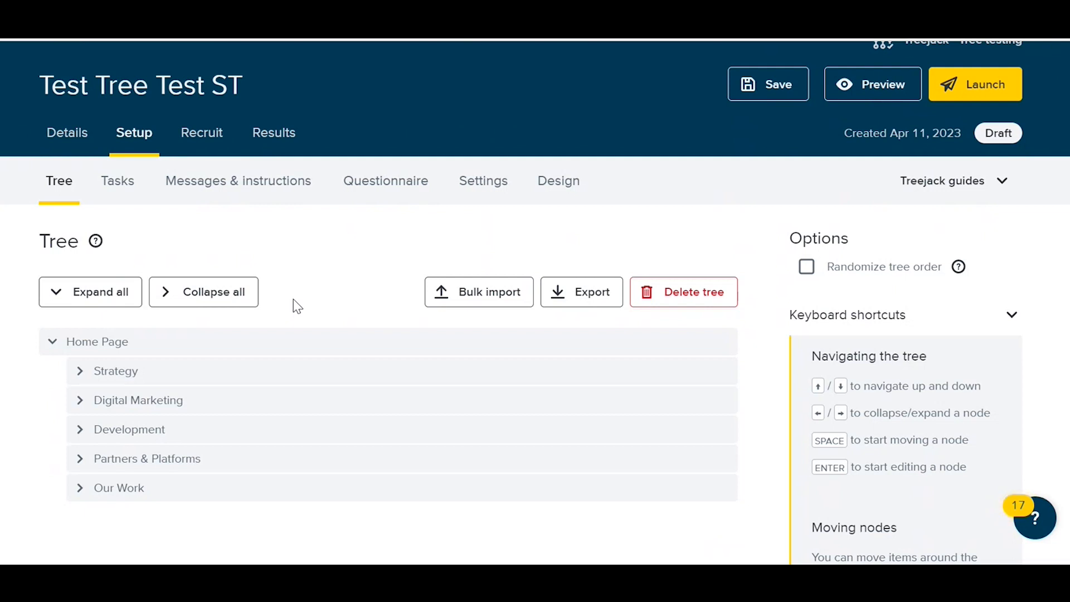
scroll(297, 306, down, 1)
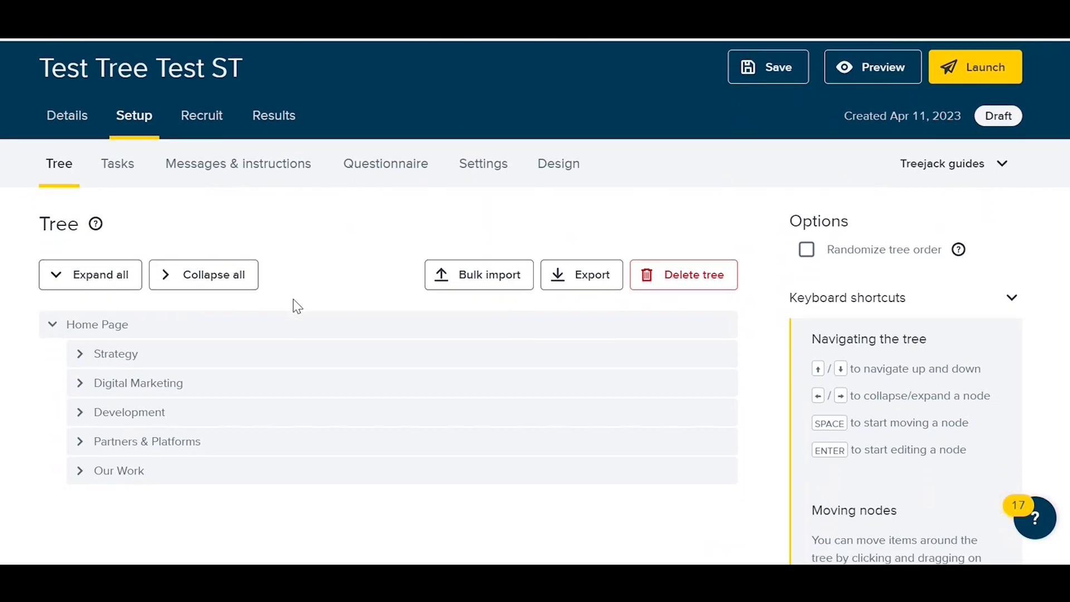
click(81, 355)
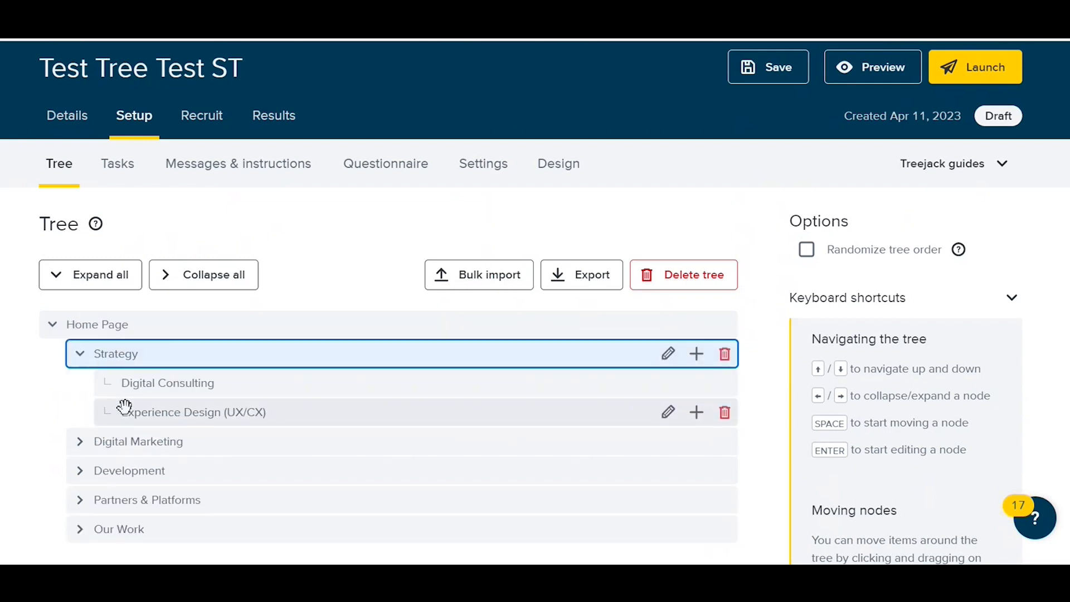
scroll(82, 449, down, 1)
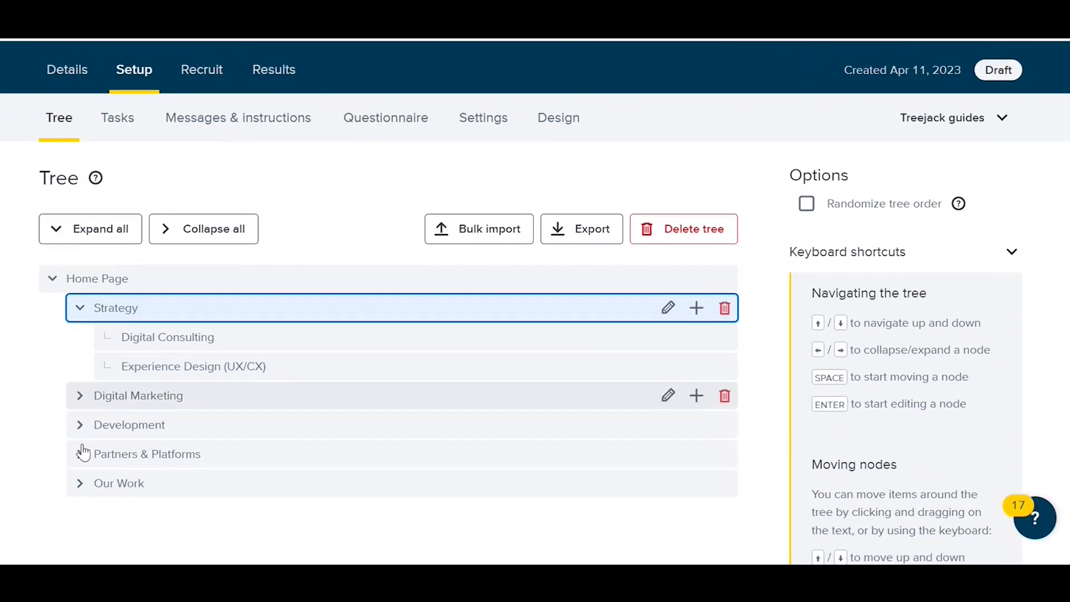
click(80, 397)
scroll(82, 406, down, 1)
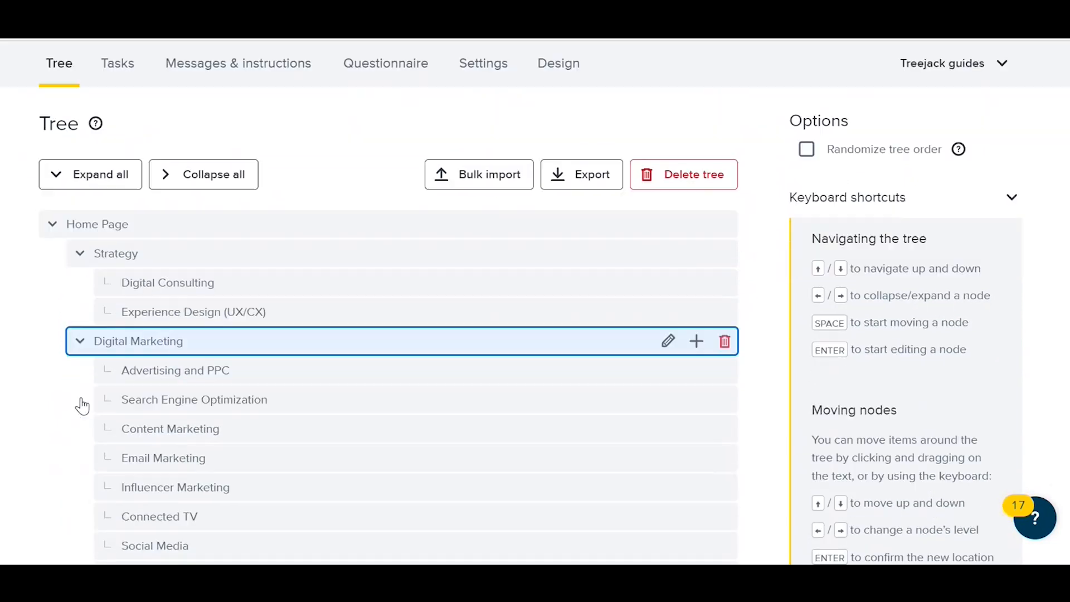
scroll(82, 405, down, 1)
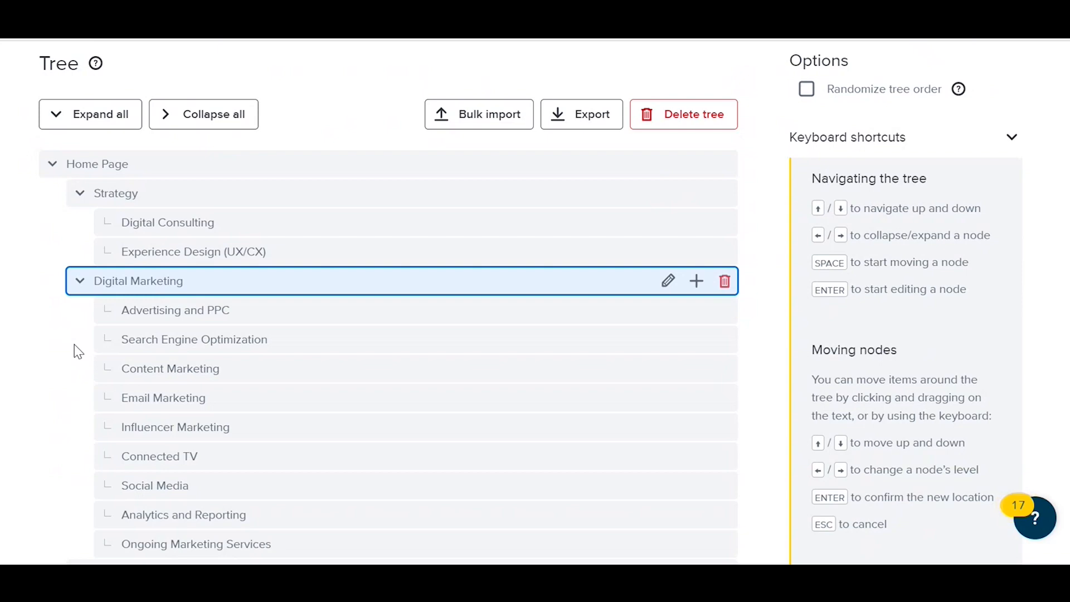
scroll(78, 351, down, 3)
scroll(78, 351, up, 1)
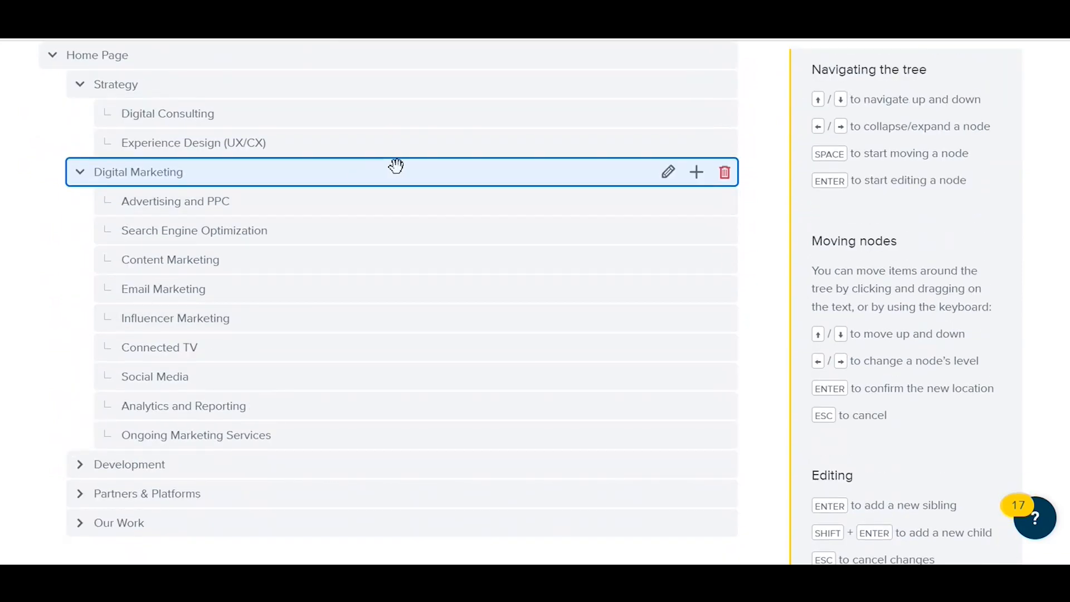
Step: Open the study's task setup and review the question and options for Task 1
scroll(396, 165, up, 5)
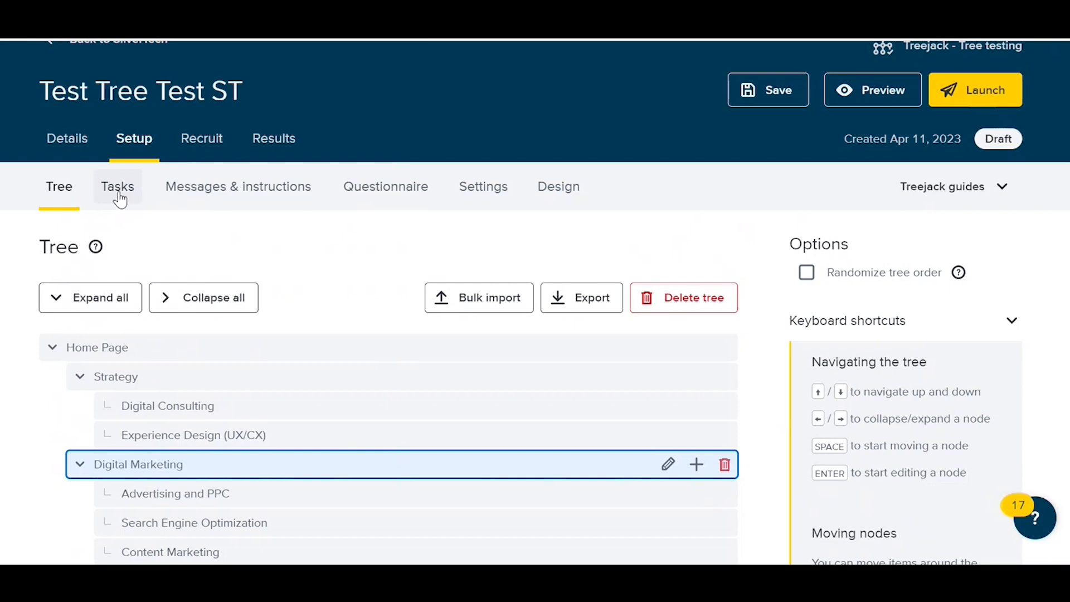
click(119, 193)
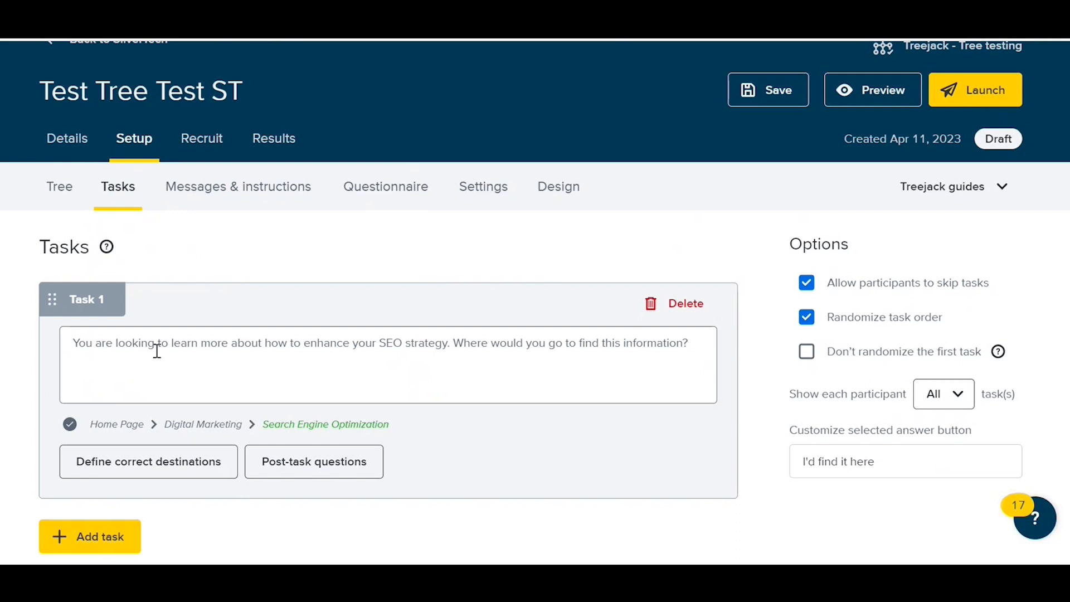
scroll(156, 351, down, 1)
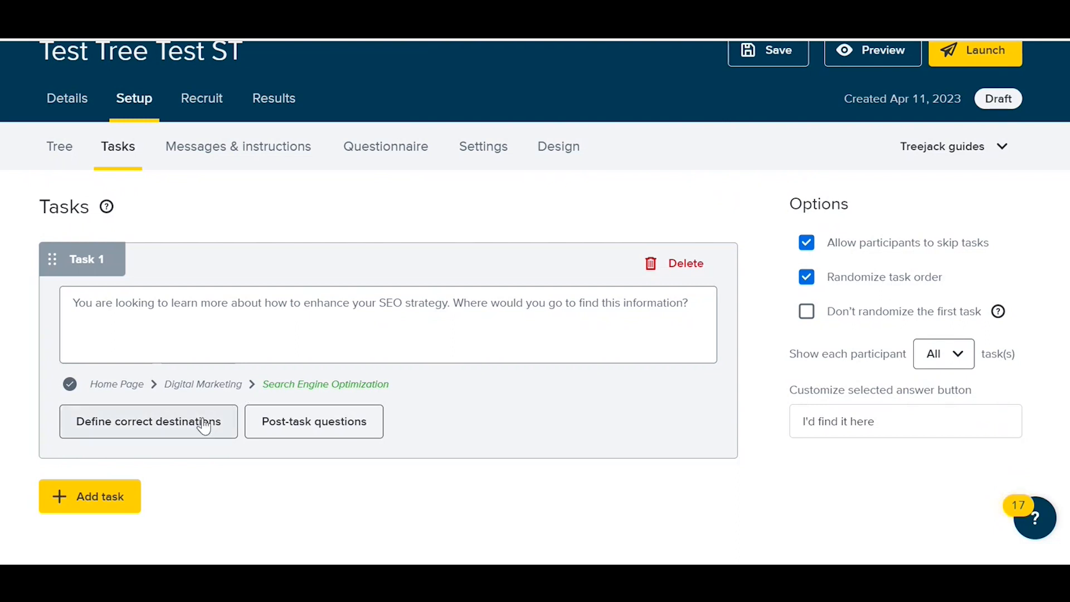
Step: Try selecting Connected TV as an additional correct destination for Task 1, and cancel the change
click(181, 420)
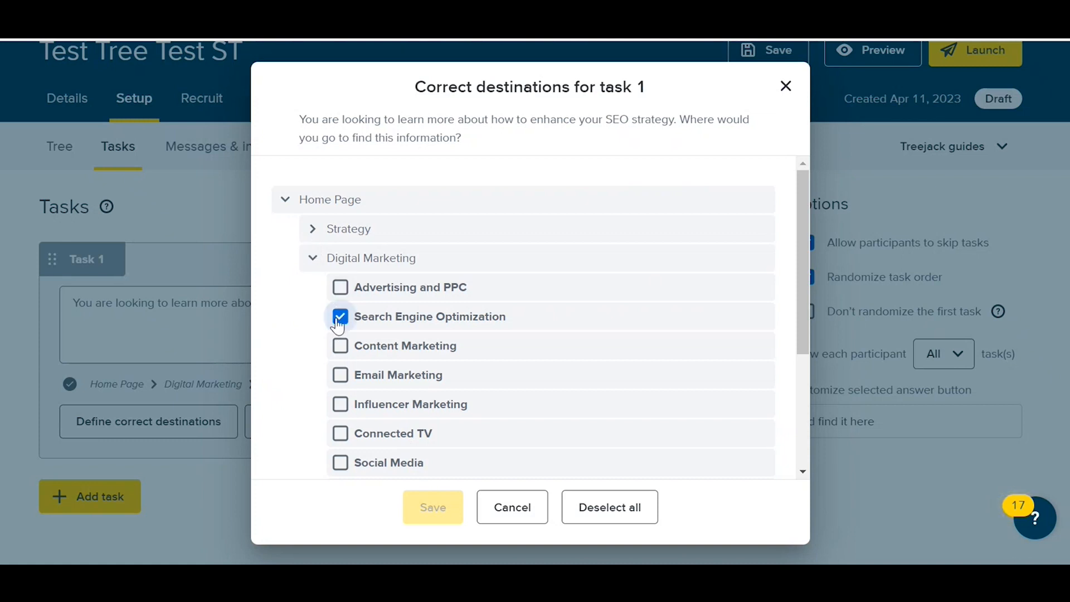
scroll(340, 312, down, 2)
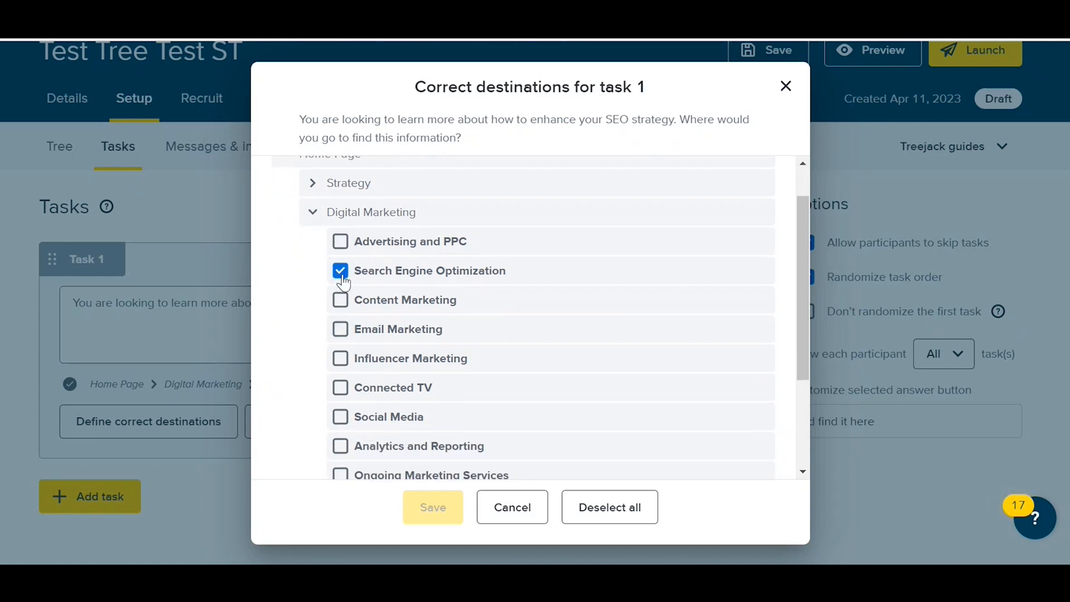
click(340, 387)
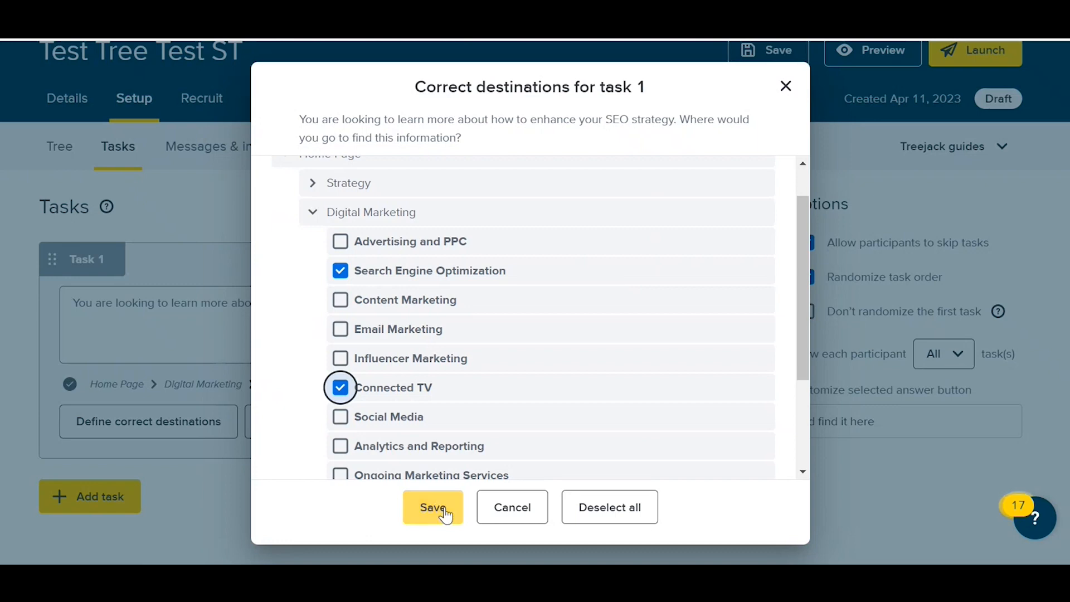
click(506, 509)
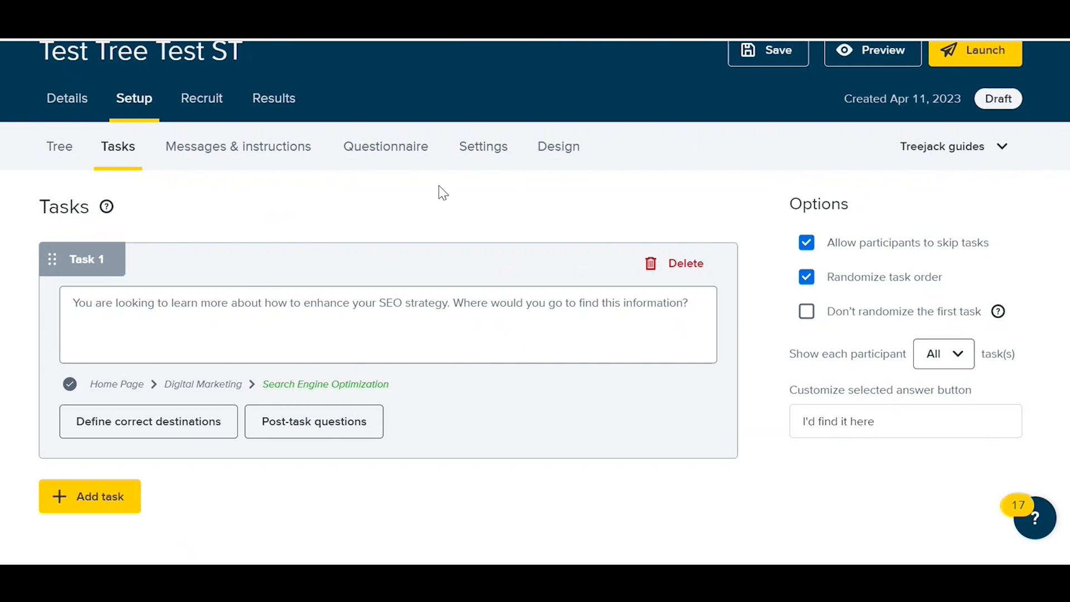
Step: Add an empty second task to the study and delete it again
scroll(292, 270, down, 2)
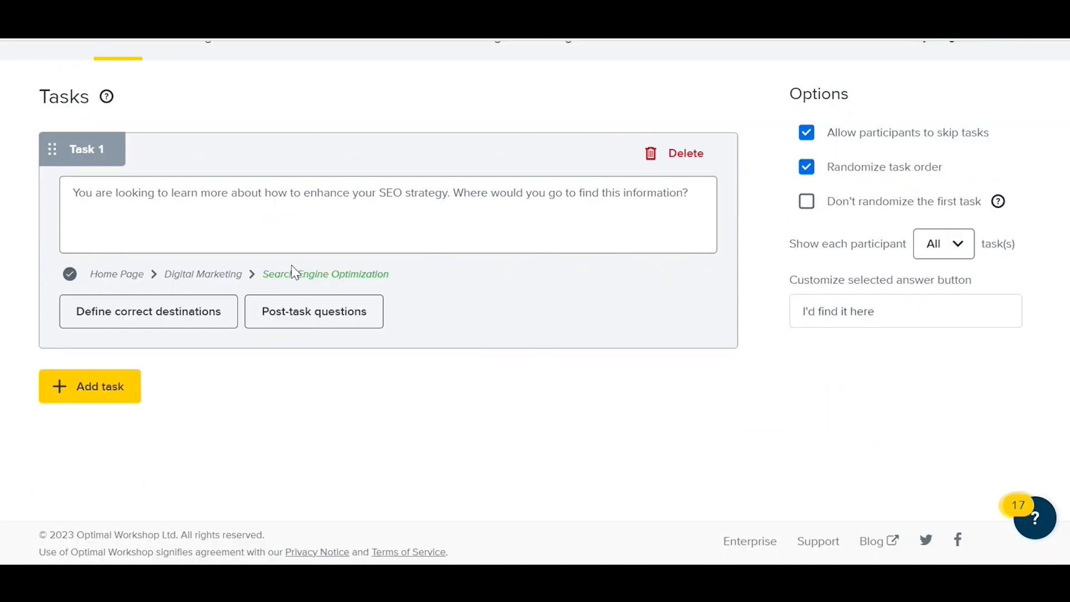
click(73, 396)
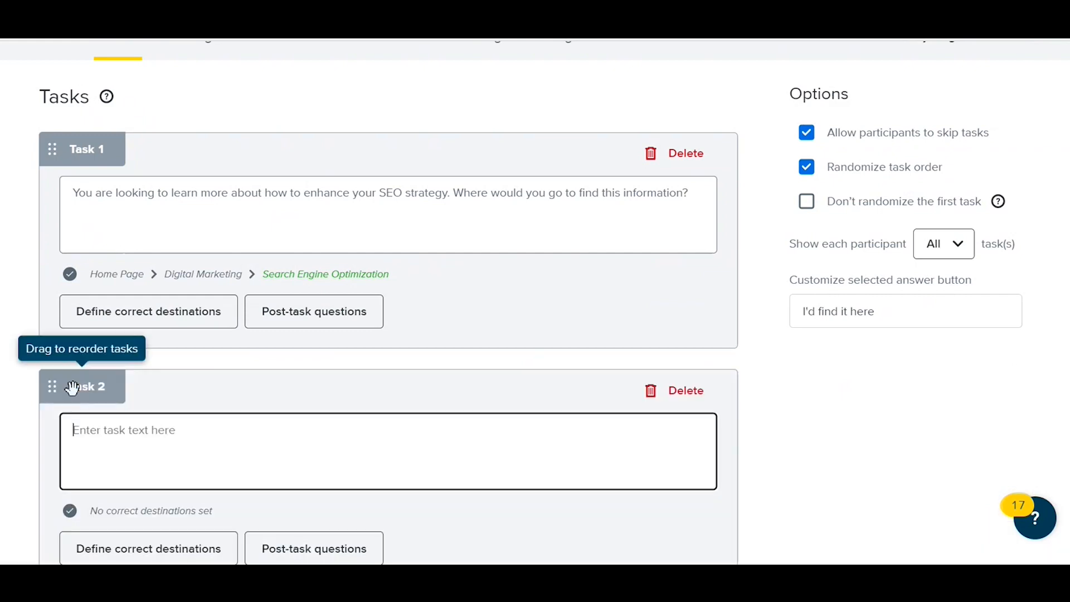
scroll(175, 412, down, 2)
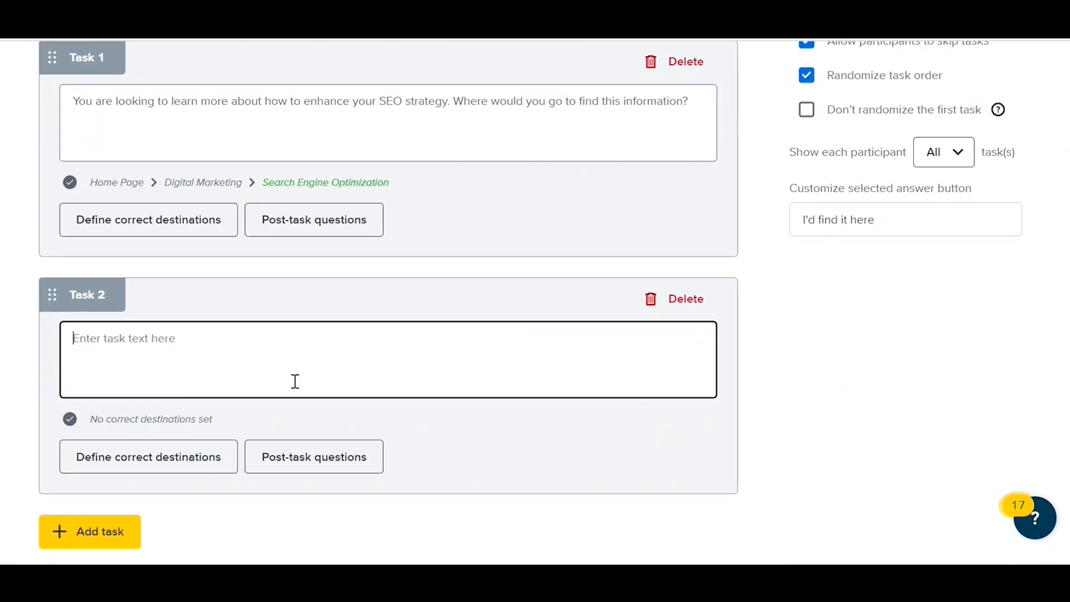
click(698, 306)
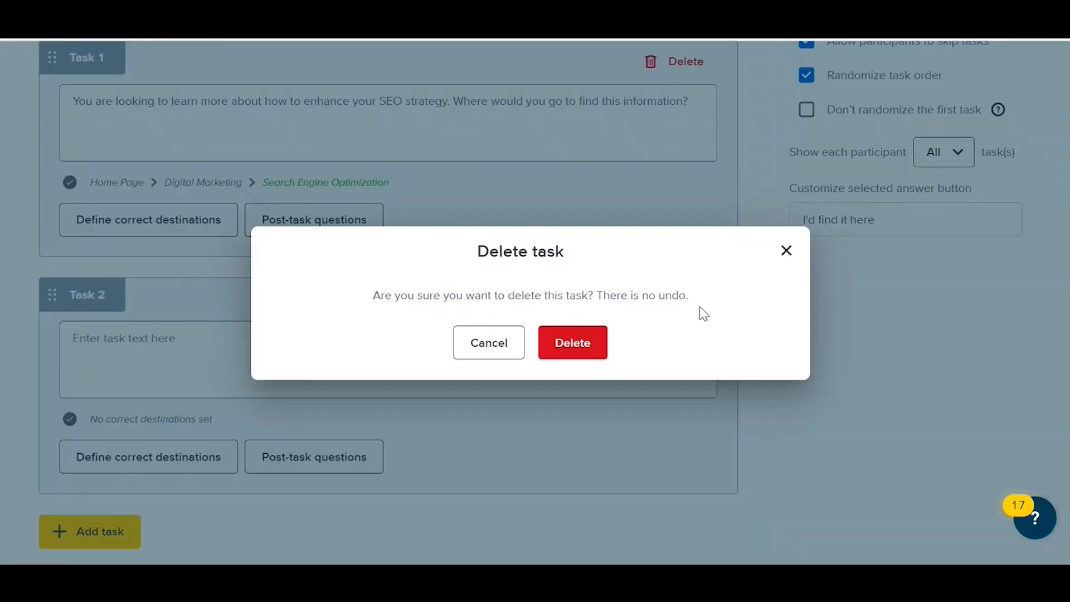
click(582, 342)
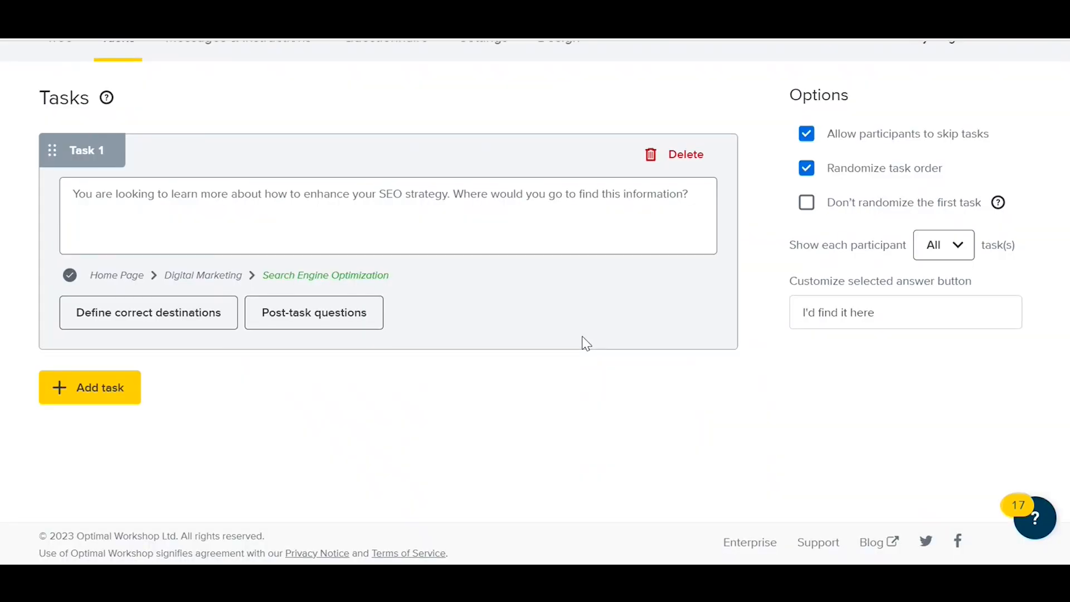
scroll(582, 342, up, 5)
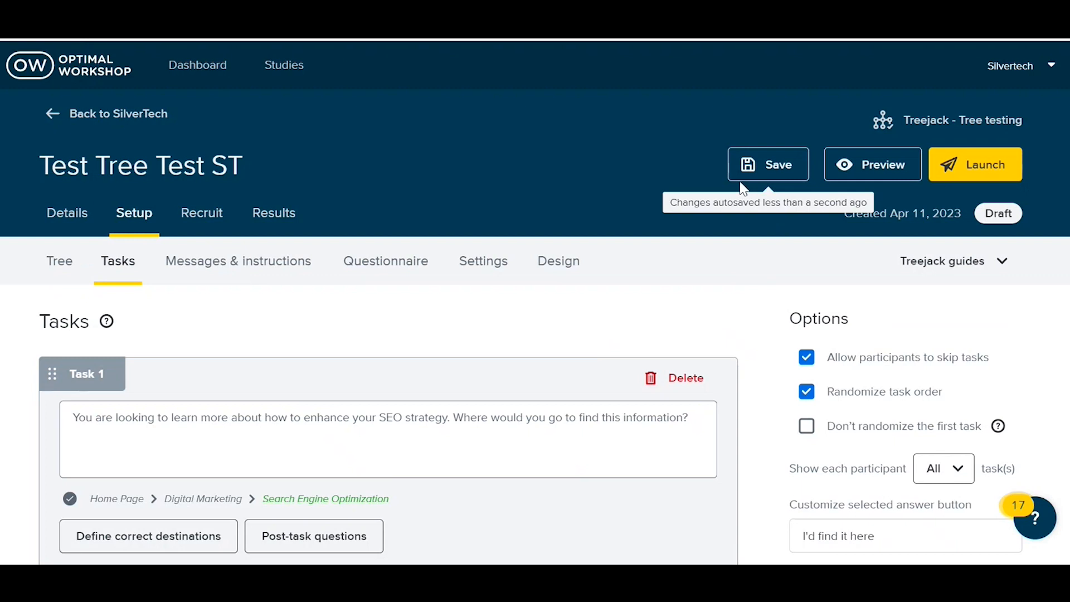